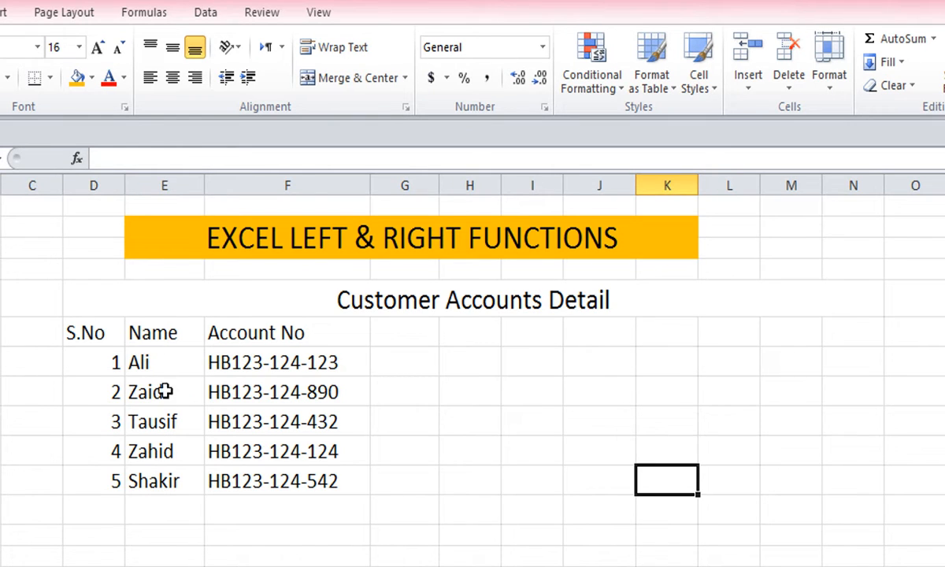
{"action": "left_click", "coordinate": [169, 326]}
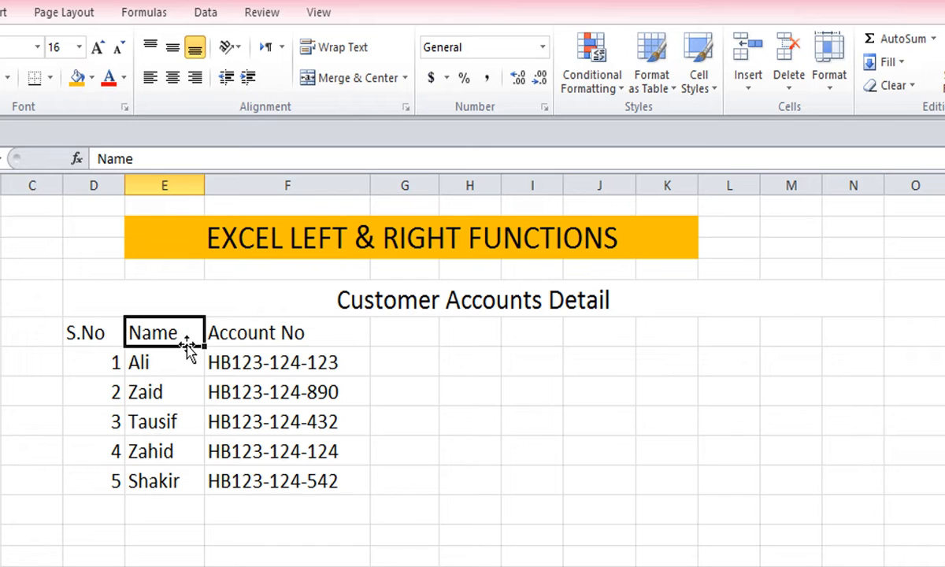
{"action": "left_click", "coordinate": [270, 342]}
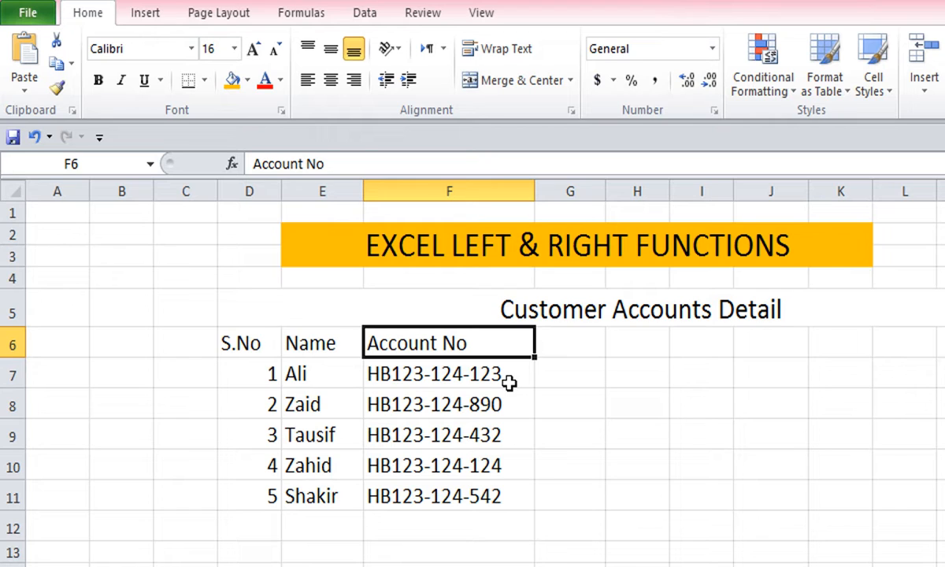
- Enter a RIGHT formula in G7 that references the first account number in F7, without a character count
{"action": "left_click", "coordinate": [542, 385]}
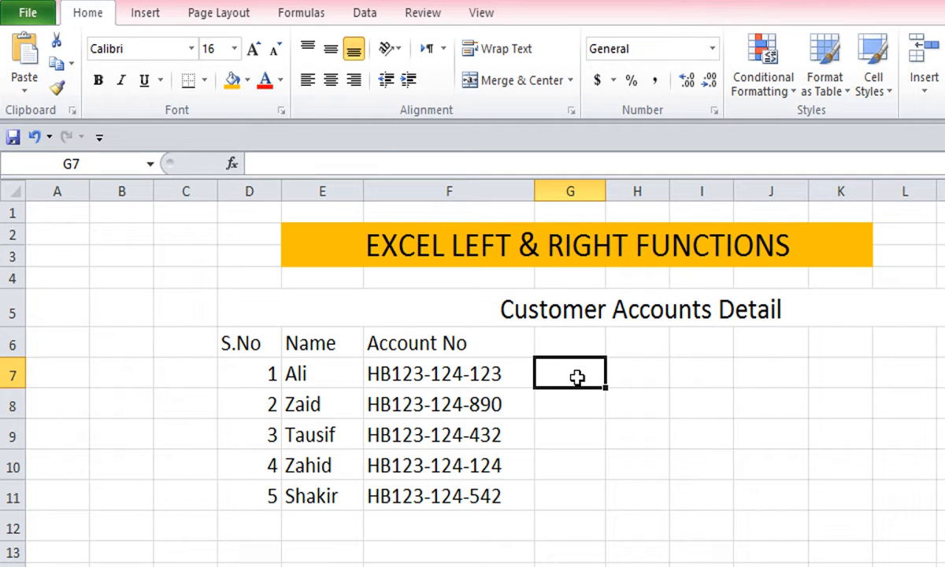
{"action": "type", "text": "="}
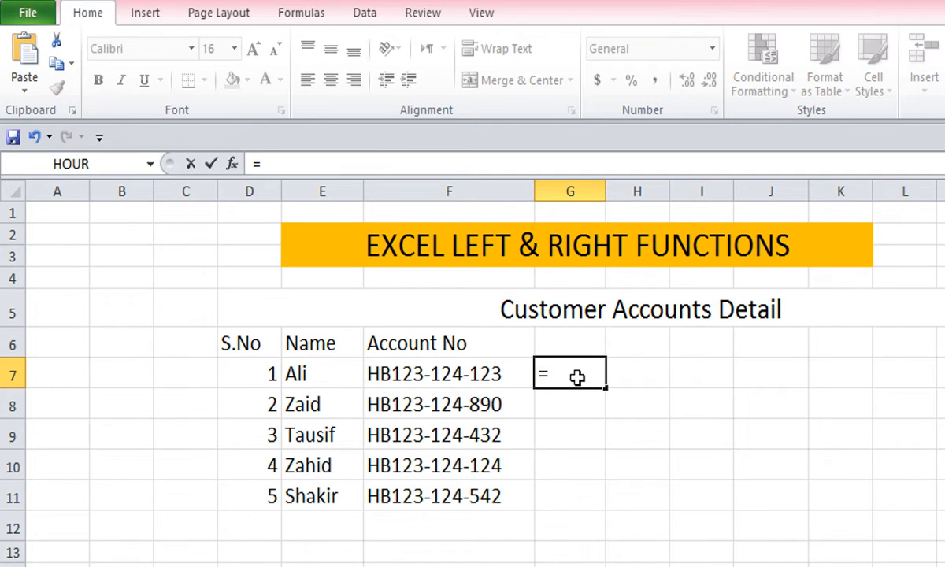
{"action": "type", "text": "righ"}
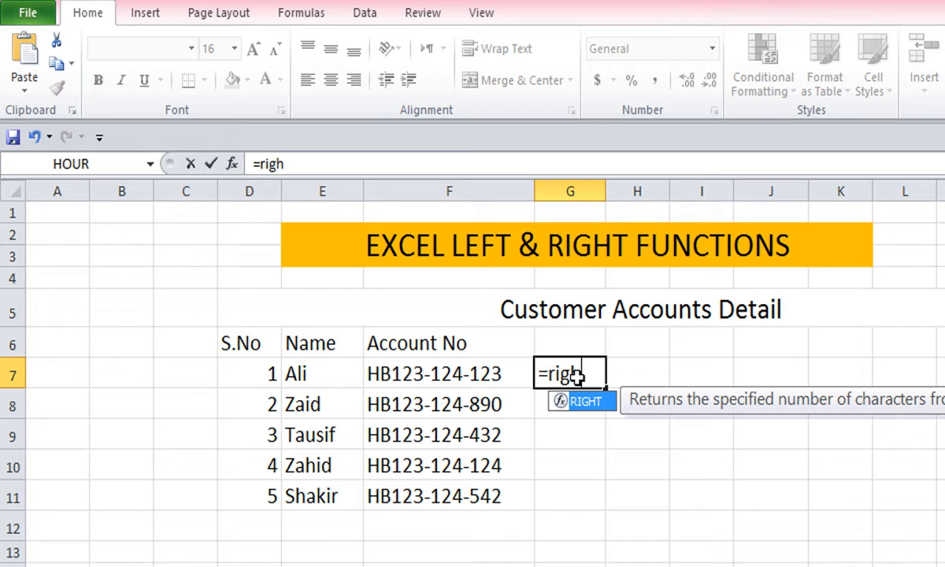
{"action": "type", "text": "t("}
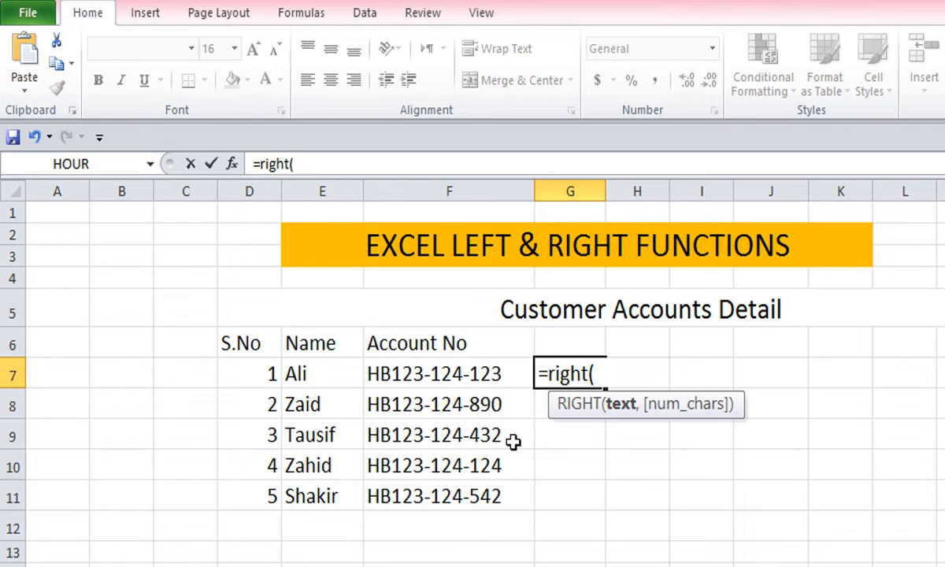
{"action": "left_click", "coordinate": [512, 382]}
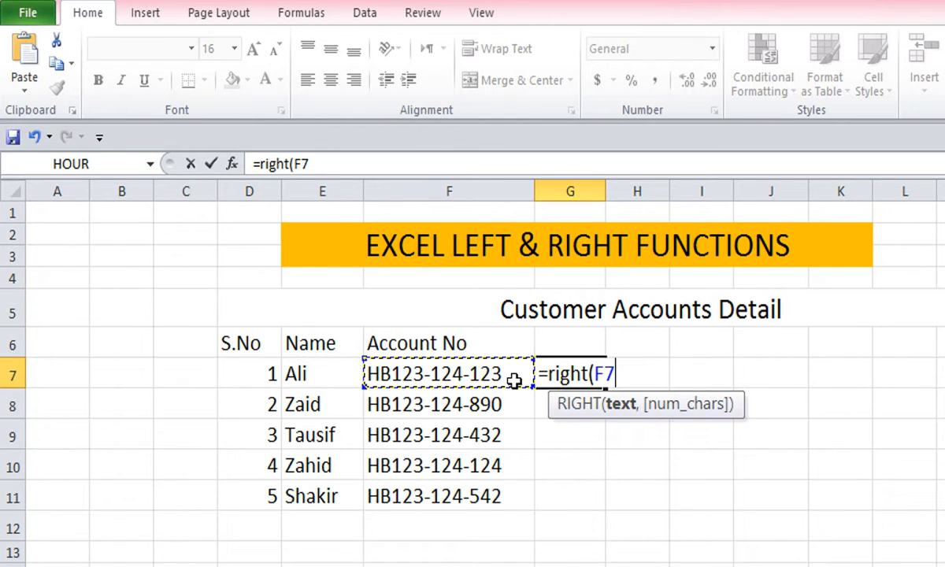
{"action": "type", "text": ")"}
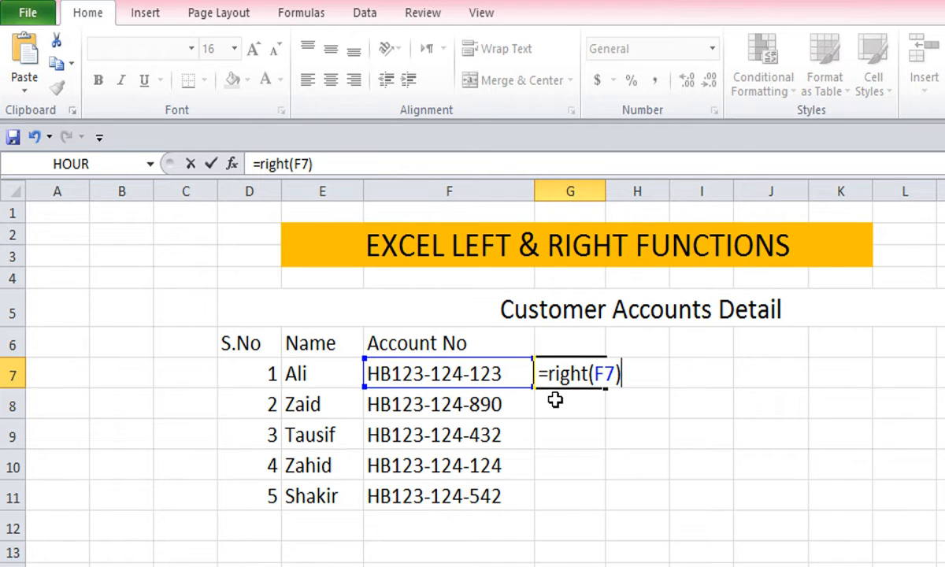
{"action": "key", "text": "Return"}
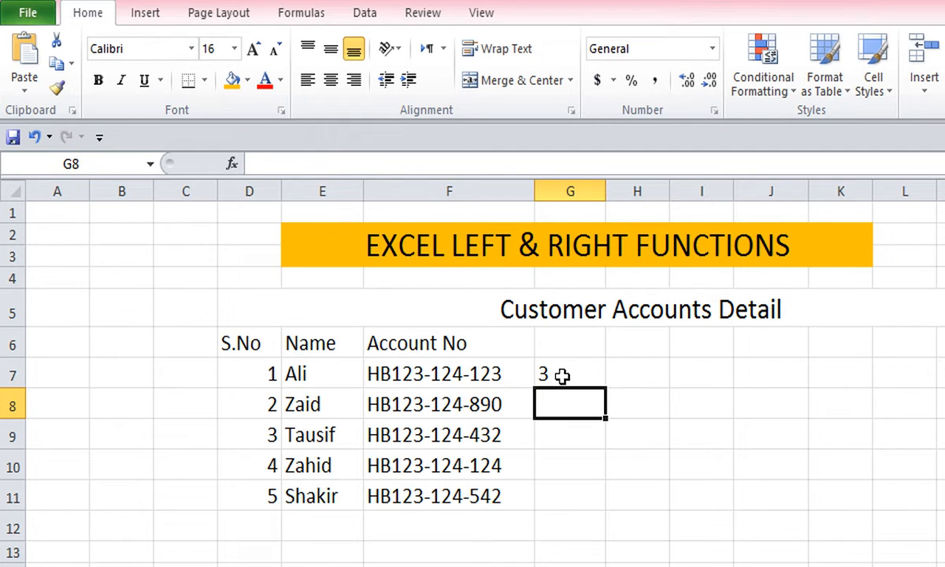
- Edit the RIGHT formula in G7 to extract 3 characters, making it =RIGHT(F7,3)
{"action": "left_click", "coordinate": [561, 379]}
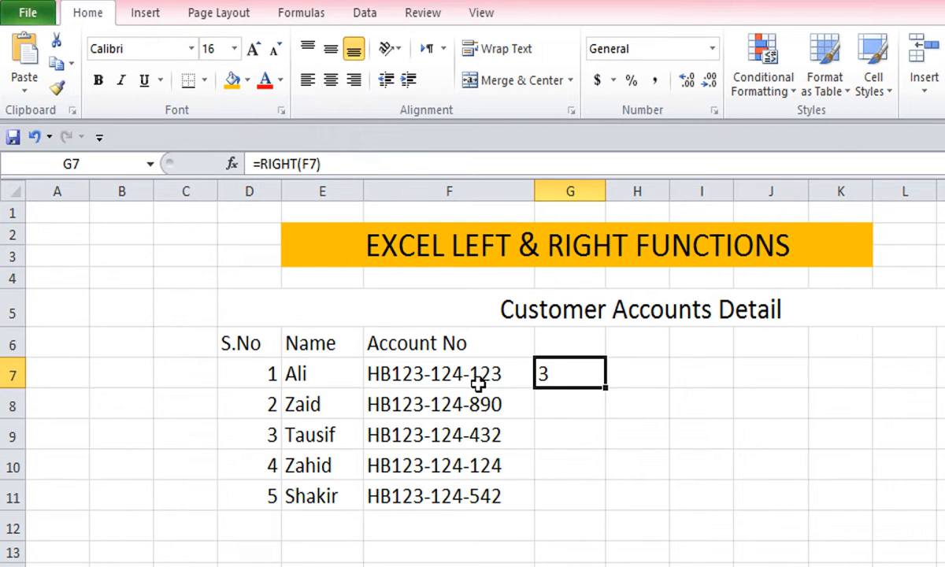
{"action": "double_click", "coordinate": [563, 378]}
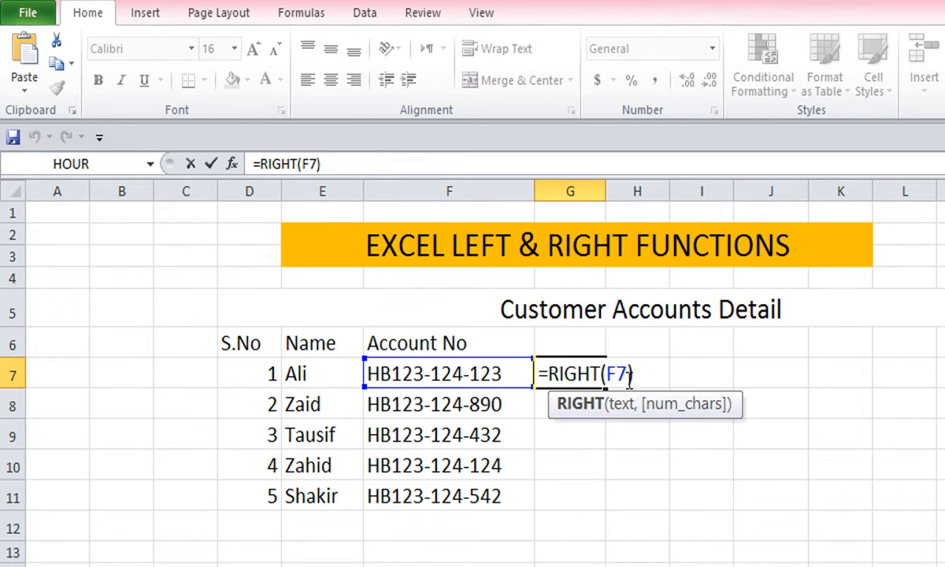
{"action": "left_click", "coordinate": [629, 379]}
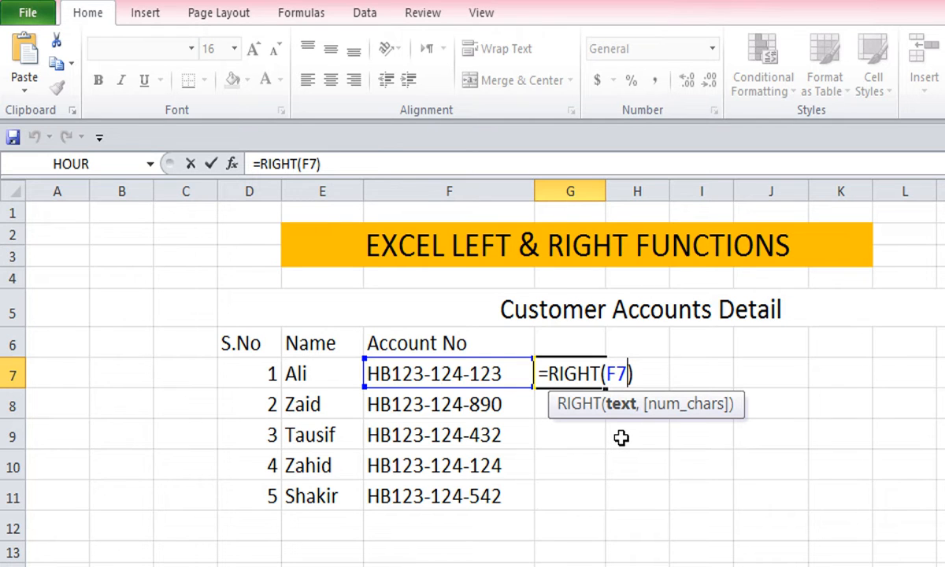
{"action": "type", "text": ","}
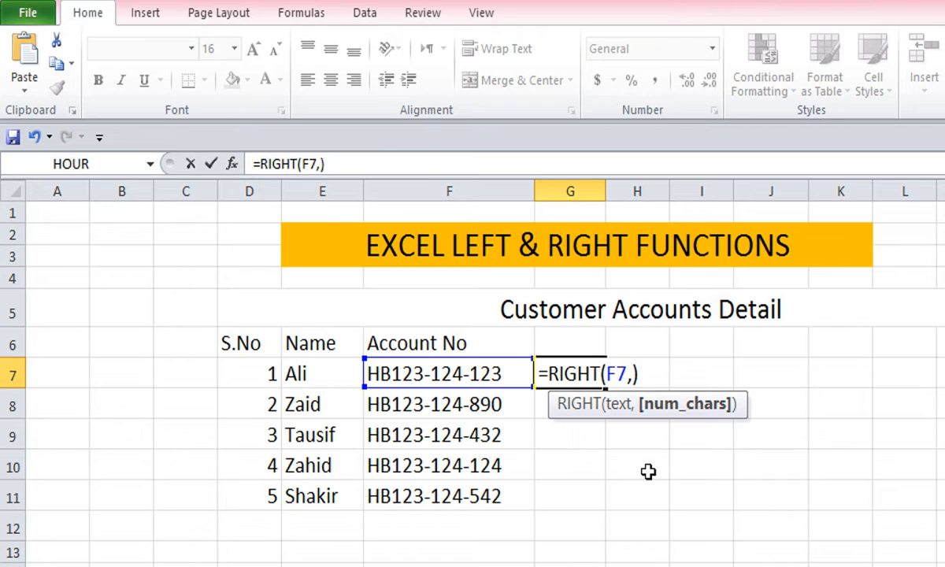
{"action": "type", "text": "3)"}
{"action": "key", "text": "Return"}
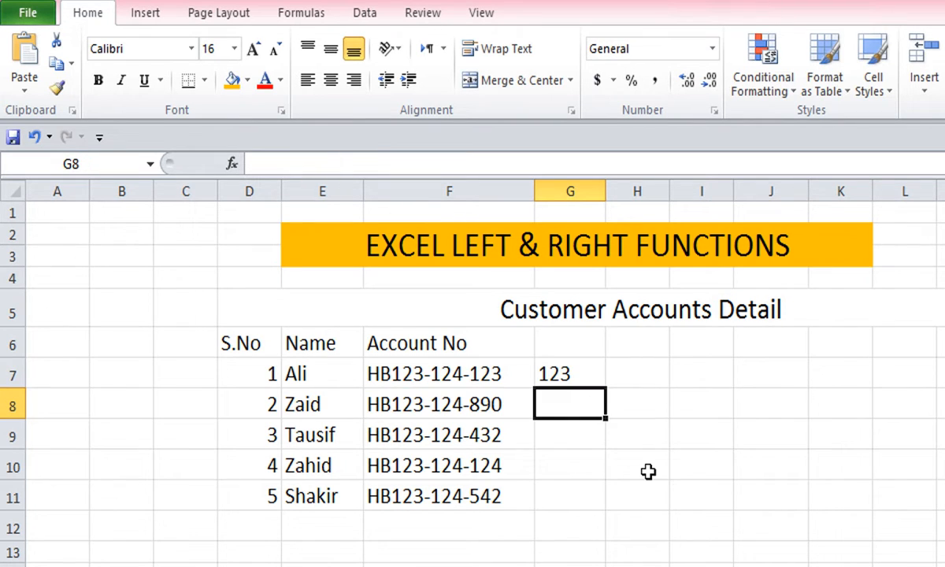
{"action": "left_click", "coordinate": [593, 377]}
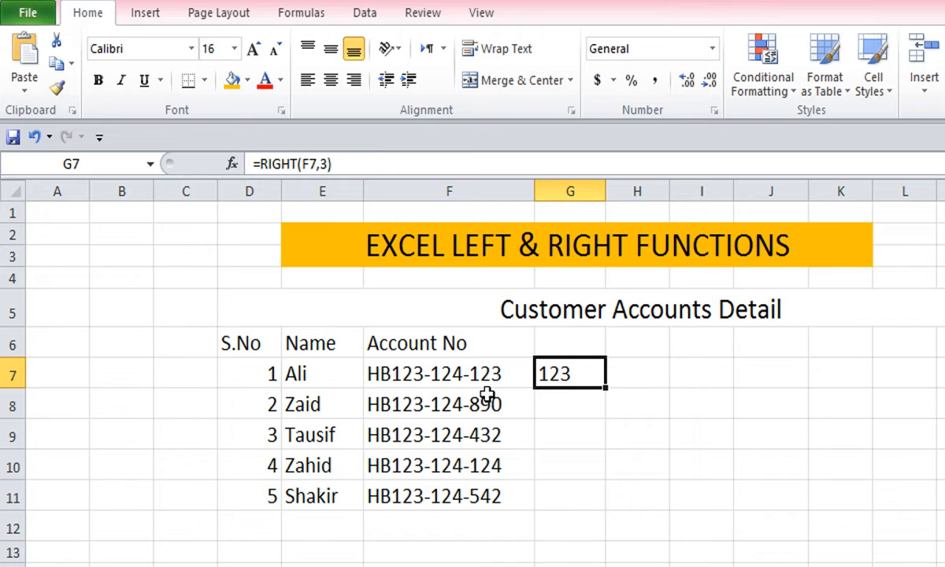
{"action": "double_click", "coordinate": [590, 377]}
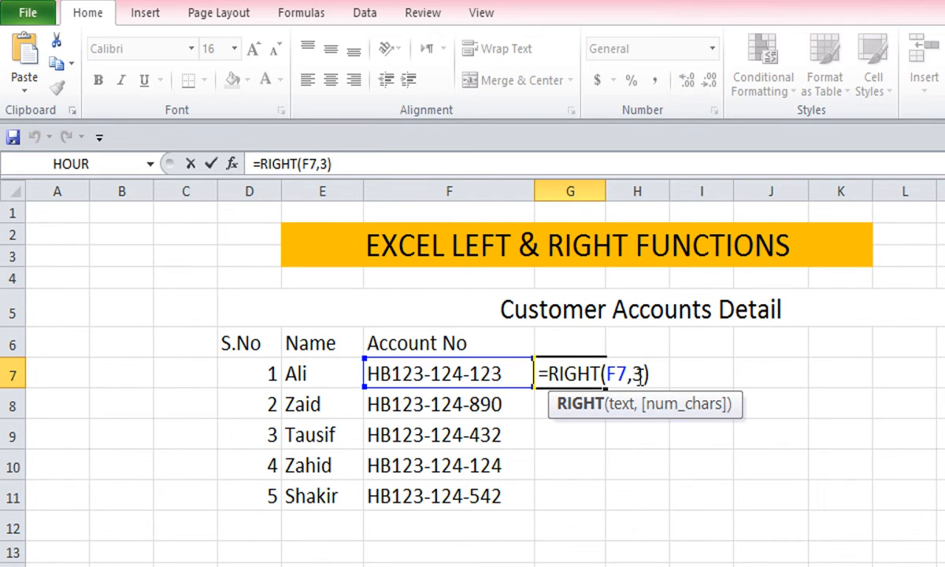
{"action": "double_click", "coordinate": [637, 374]}
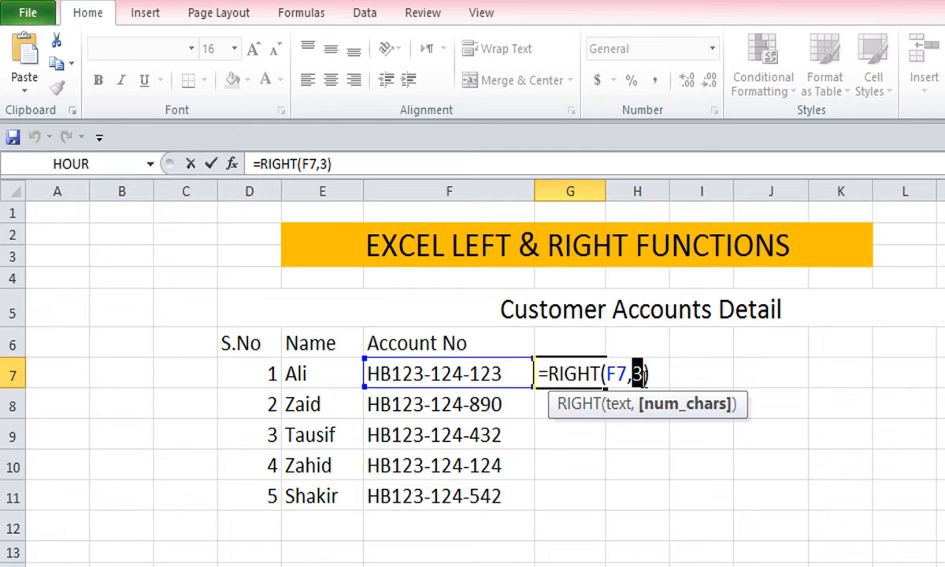
- Enter the formula =RIGHT(E7,3) in H7 to extract 3 characters from the first customer's name
{"action": "left_click", "coordinate": [666, 375]}
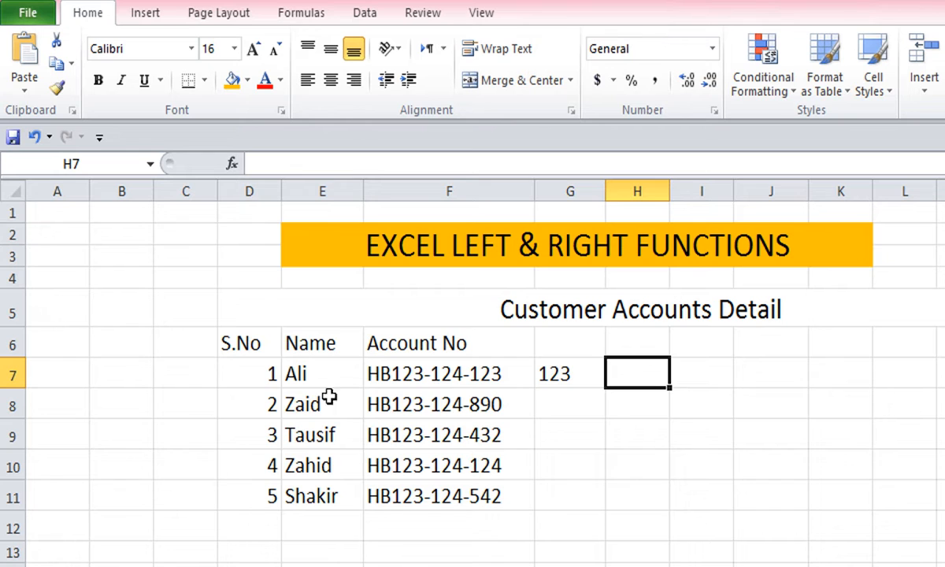
{"action": "double_click", "coordinate": [635, 377]}
{"action": "type", "text": "=ri"}
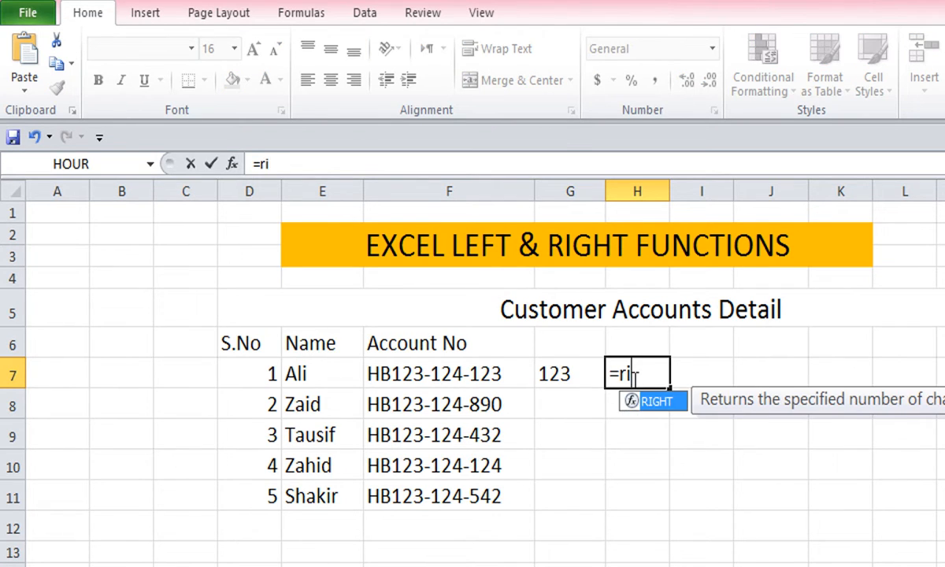
{"action": "type", "text": "ght("}
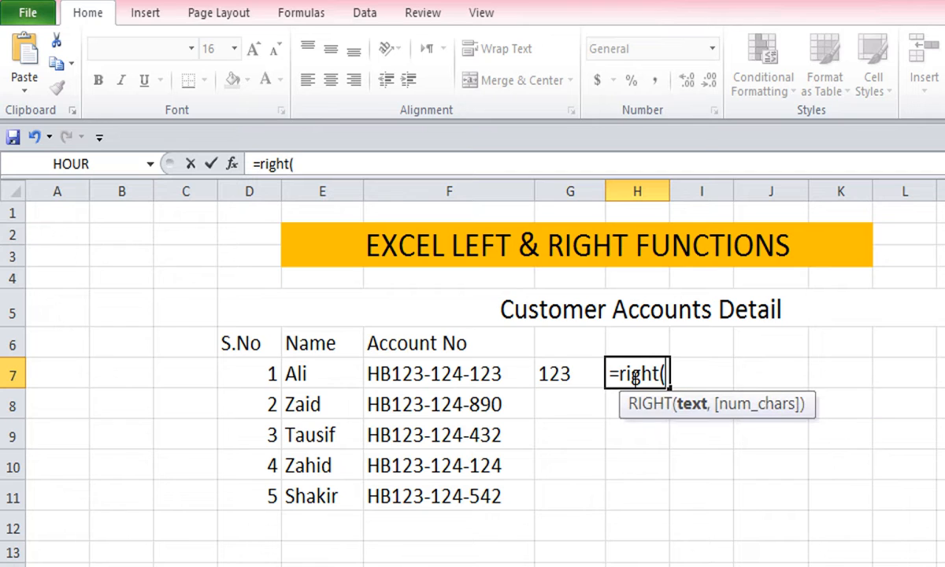
{"action": "left_click", "coordinate": [328, 377]}
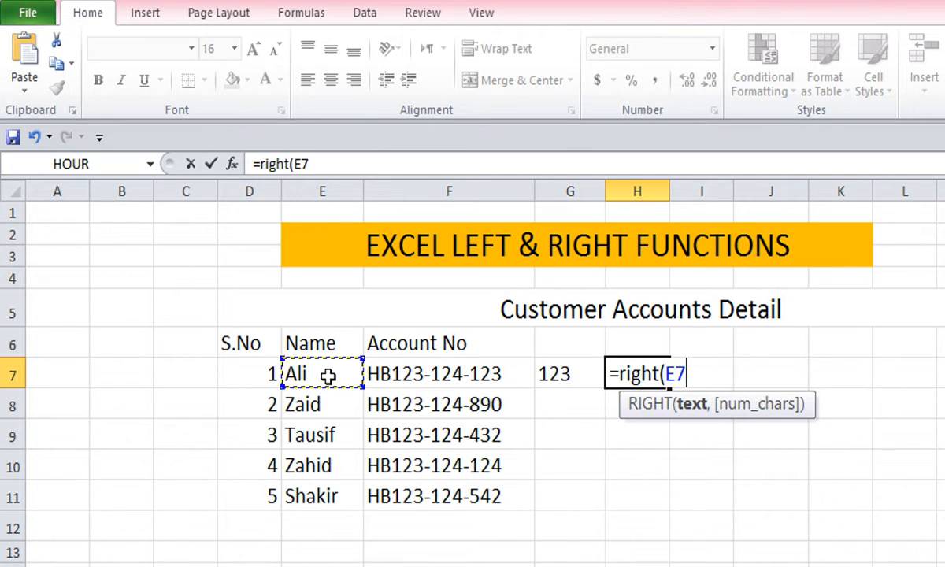
{"action": "type", "text": ","}
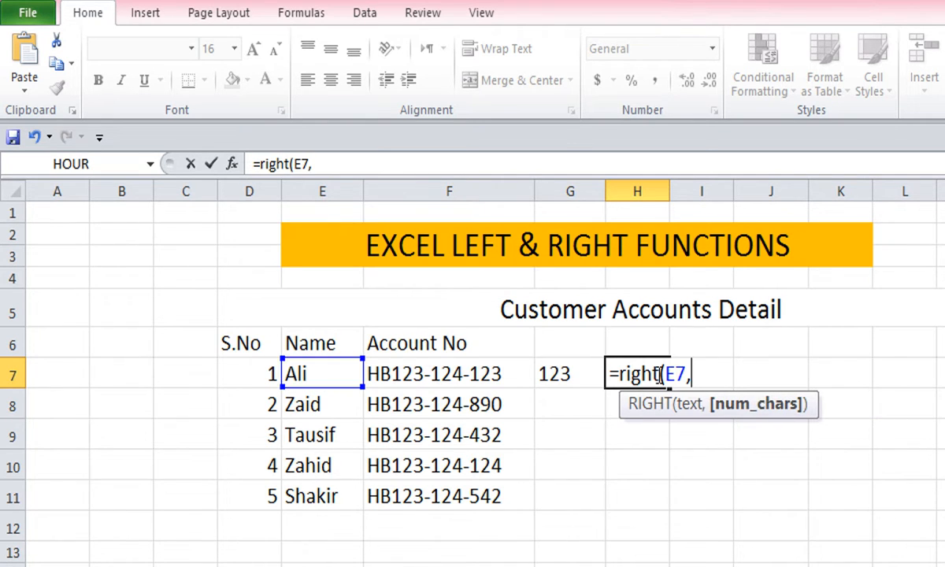
{"action": "type", "text": "3)"}
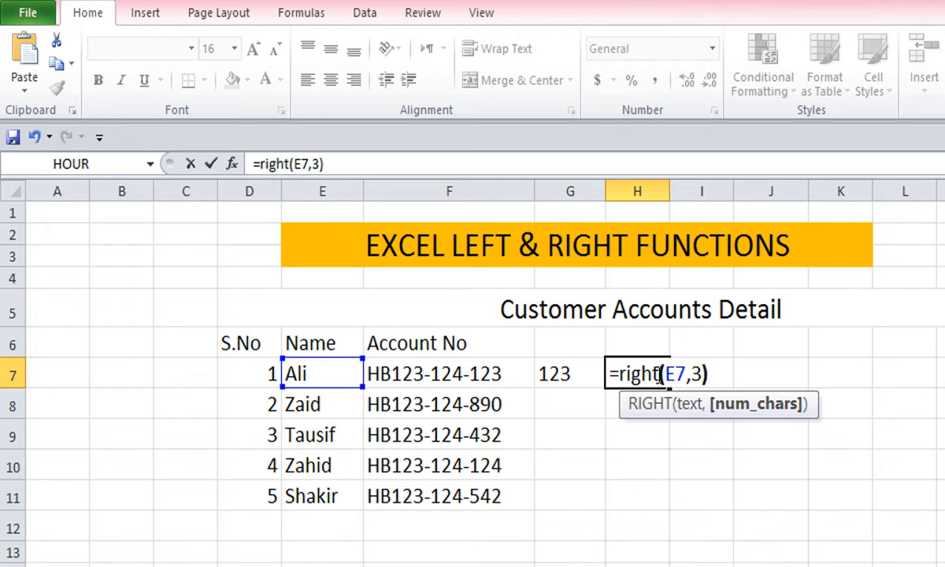
{"action": "key", "text": "Return"}
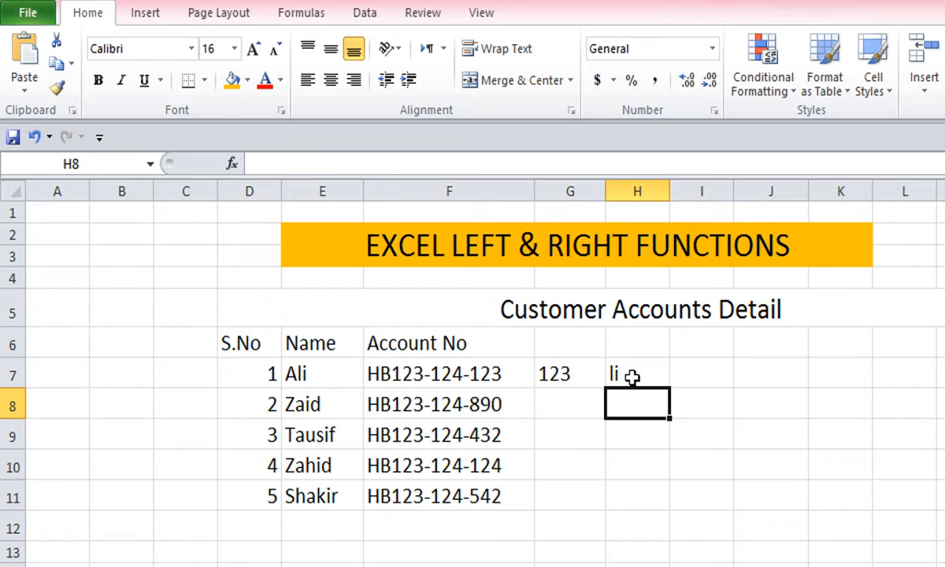
- Change the number of characters in the RIGHT formula in H7 to 4
{"action": "left_click", "coordinate": [631, 379]}
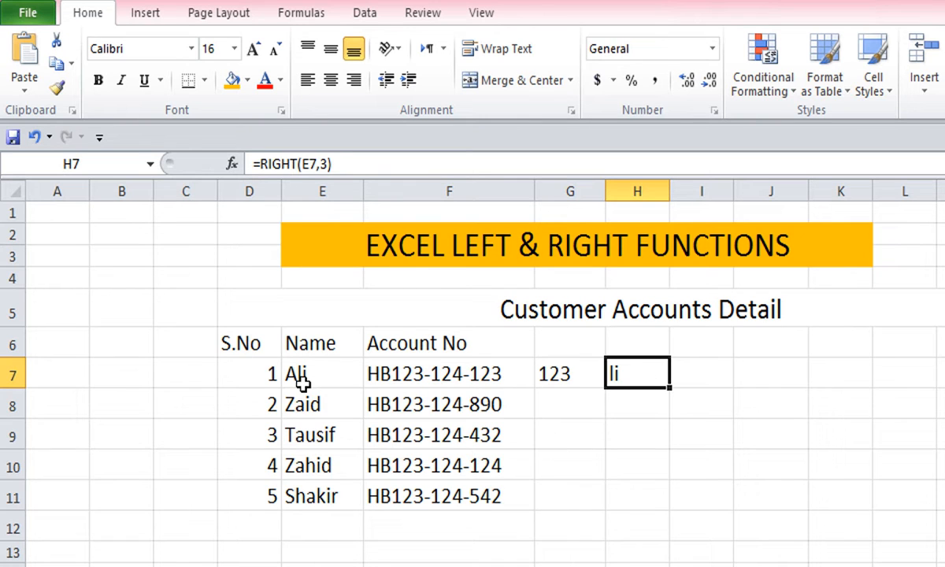
{"action": "double_click", "coordinate": [649, 373]}
{"action": "double_click", "coordinate": [708, 373]}
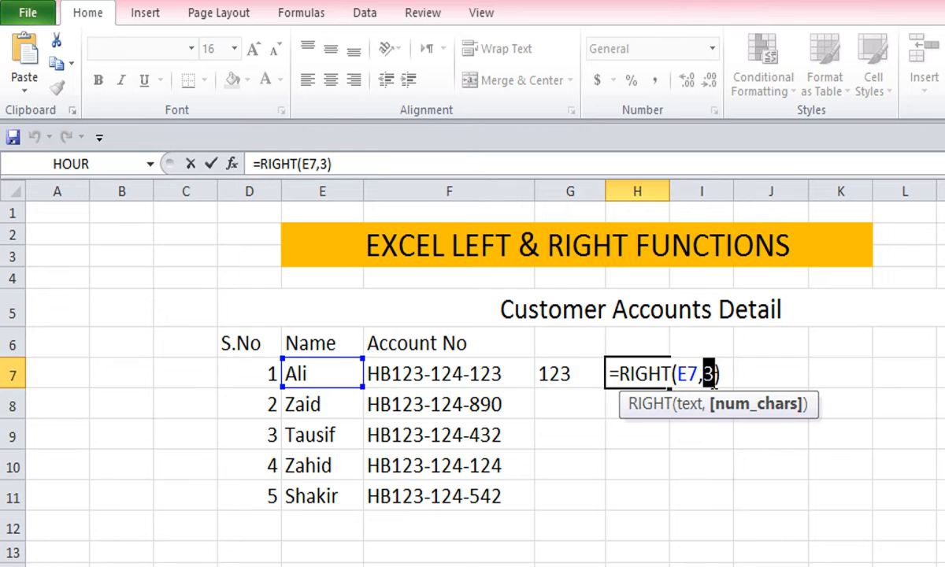
{"action": "type", "text": "4"}
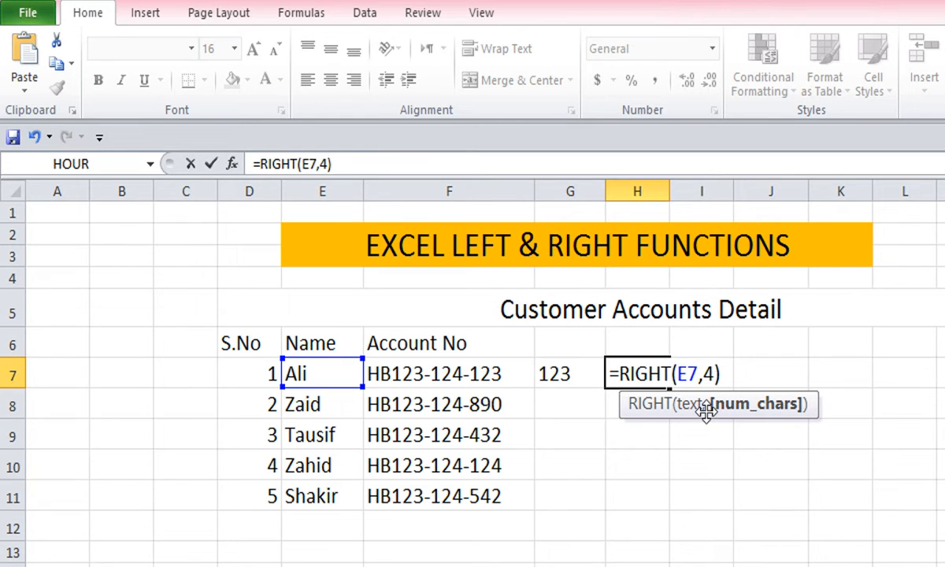
{"action": "key", "text": "Return"}
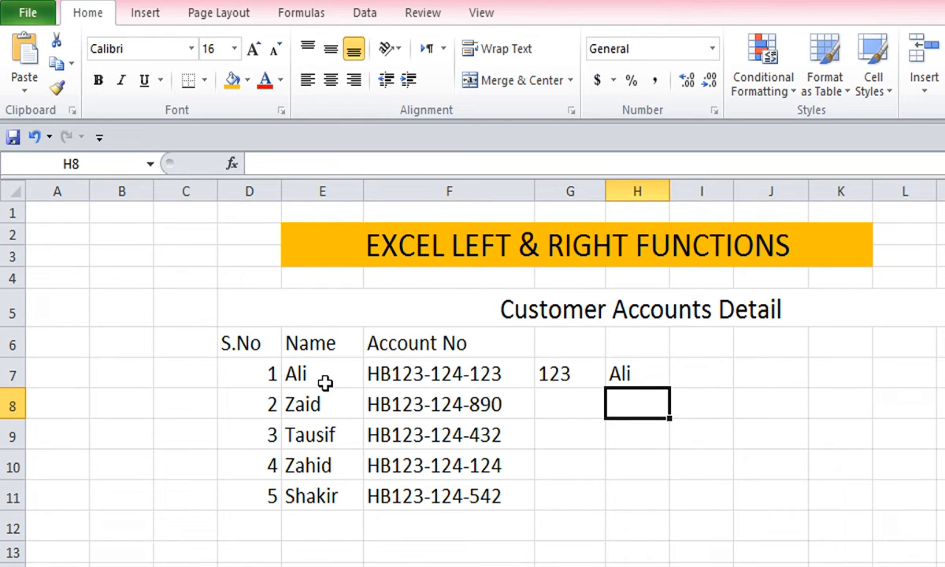
- Fill the RIGHT formulas in G7 and H7 down through row 11 for all customers
{"action": "left_click", "coordinate": [648, 375]}
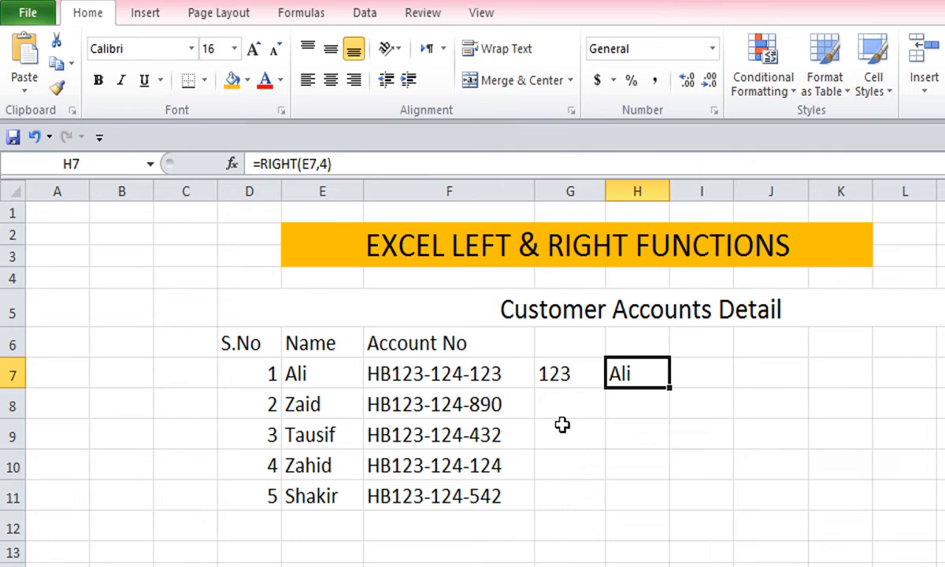
{"action": "left_click", "coordinate": [574, 372]}
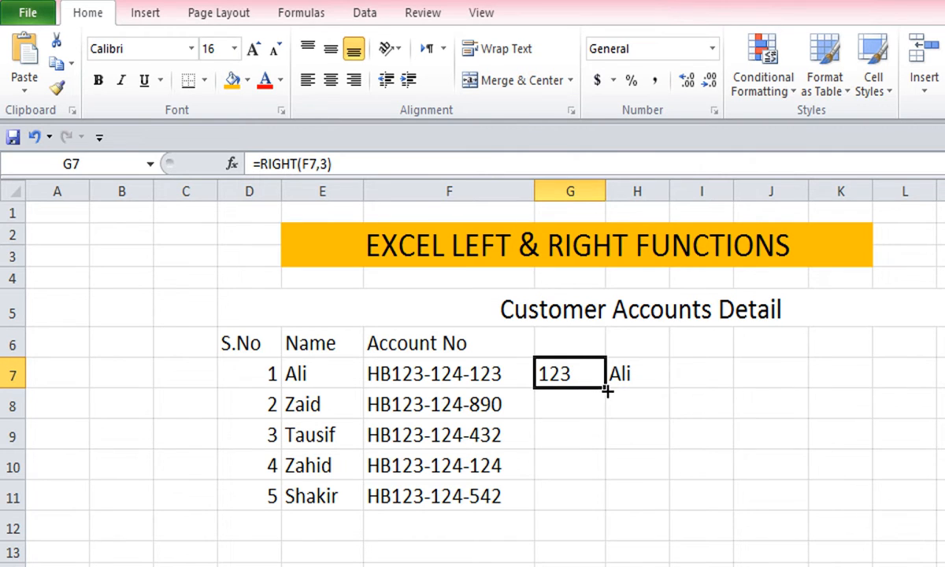
{"action": "left_click_drag", "start_coordinate": [608, 390], "coordinate": [605, 507]}
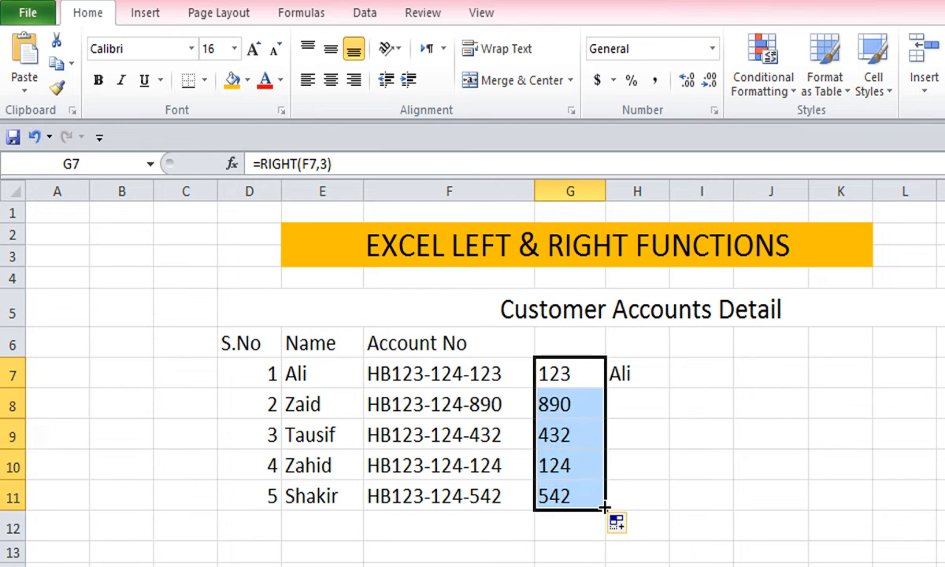
{"action": "left_click", "coordinate": [638, 429]}
{"action": "left_click", "coordinate": [654, 375]}
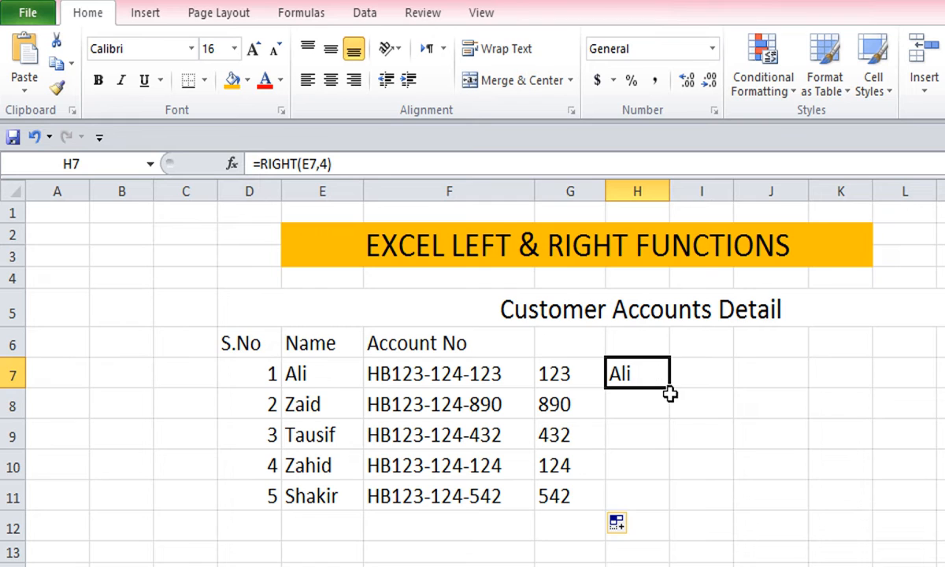
{"action": "left_click_drag", "start_coordinate": [671, 387], "coordinate": [666, 504]}
- Enter the formula =LEFT(E7) in I7, referencing the first customer's name without a character count
{"action": "key", "text": "Right"}
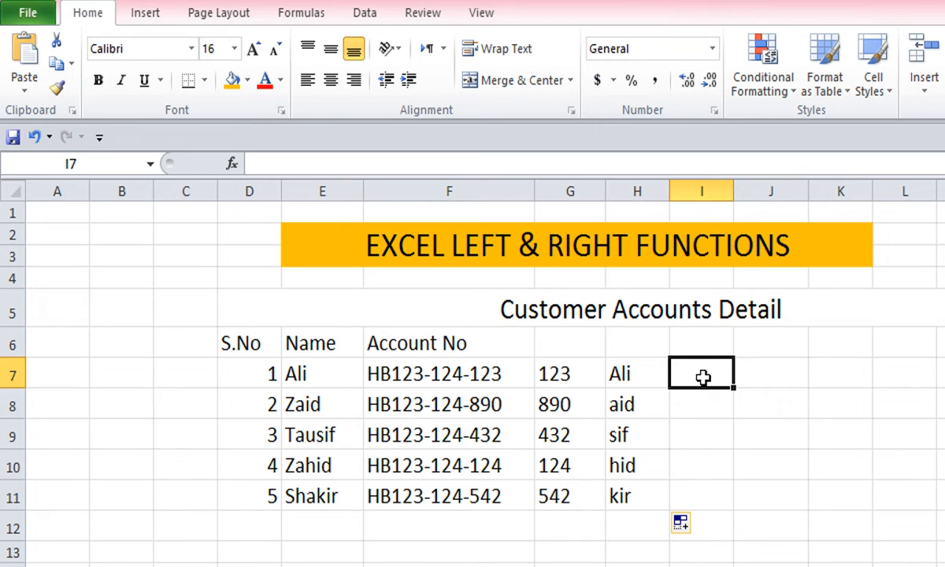
{"action": "type", "text": "=left("}
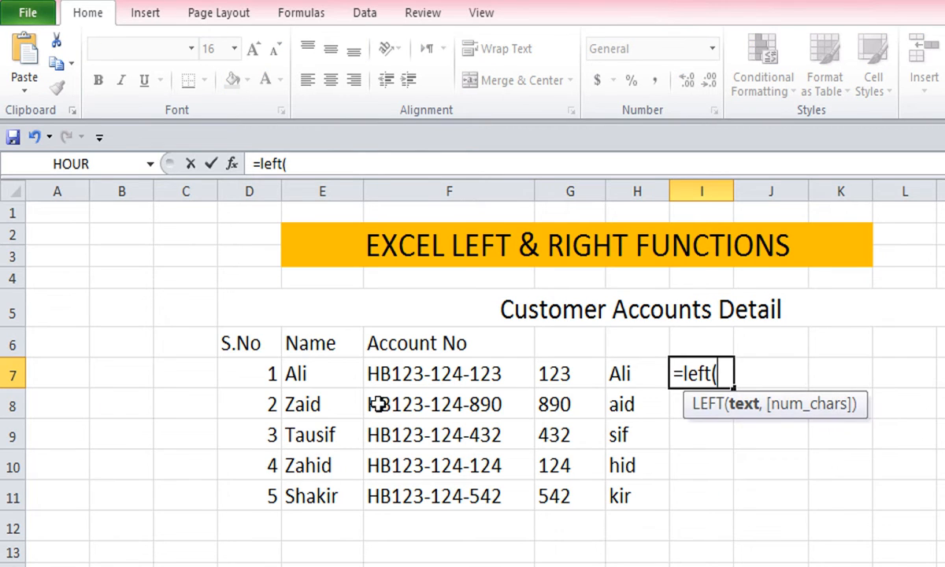
{"action": "left_click", "coordinate": [345, 371]}
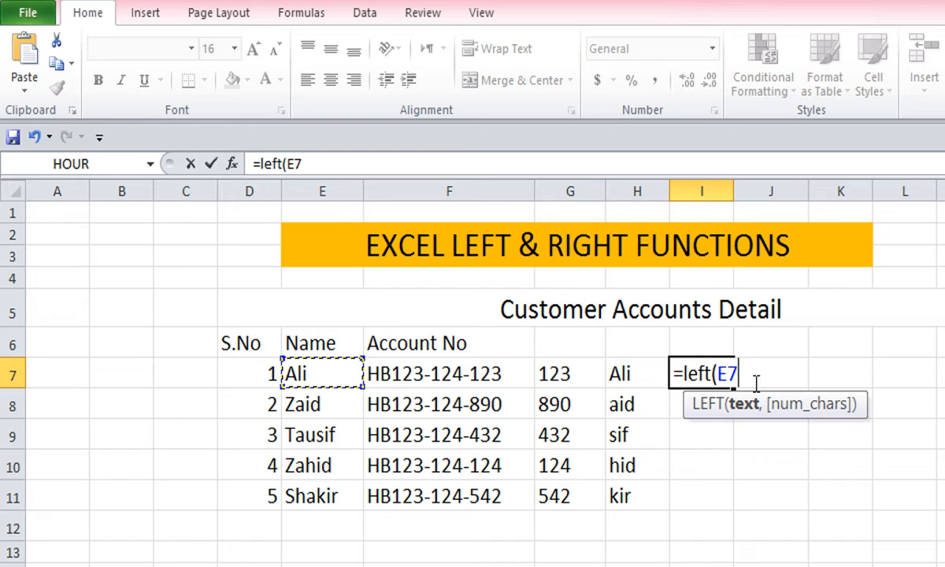
{"action": "type", "text": ")"}
{"action": "key", "text": "Return"}
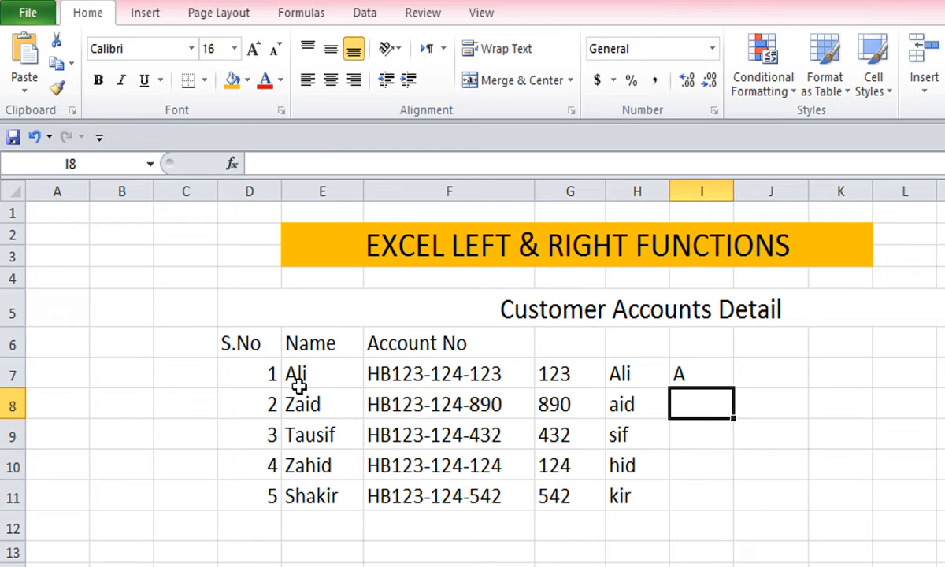
- Edit the LEFT formula in I7 to extract 3 characters, =LEFT(E7,3), and fill it down through I11
{"action": "double_click", "coordinate": [707, 373]}
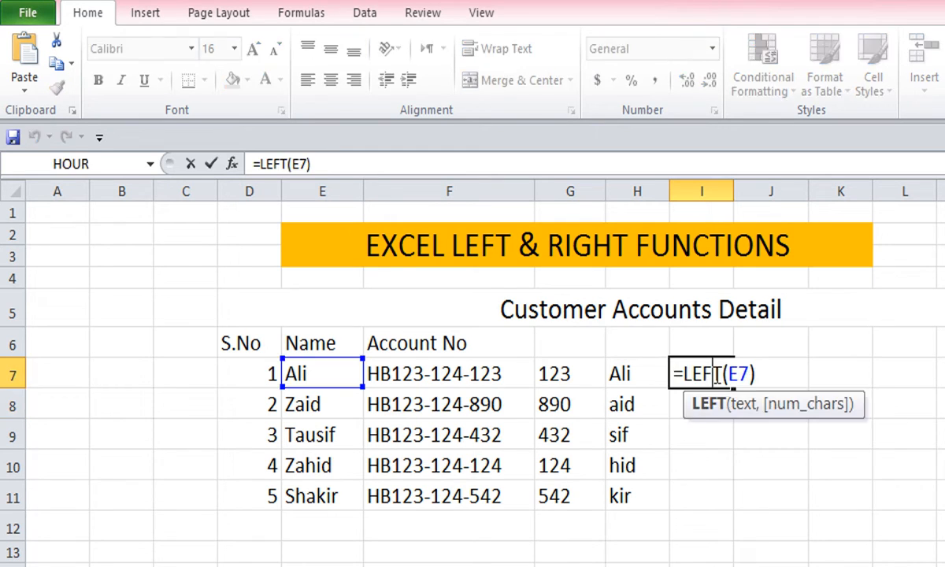
{"action": "left_click", "coordinate": [752, 376]}
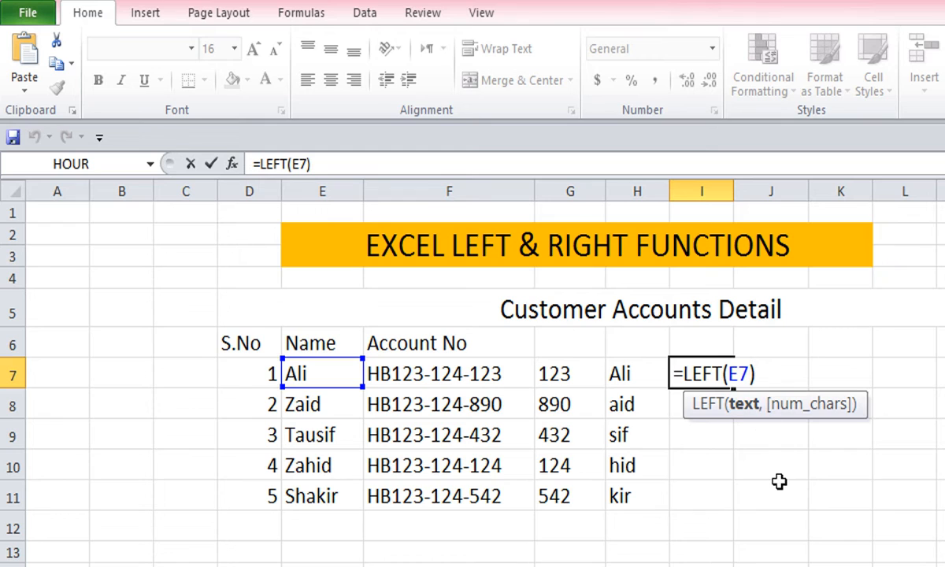
{"action": "type", "text": ","}
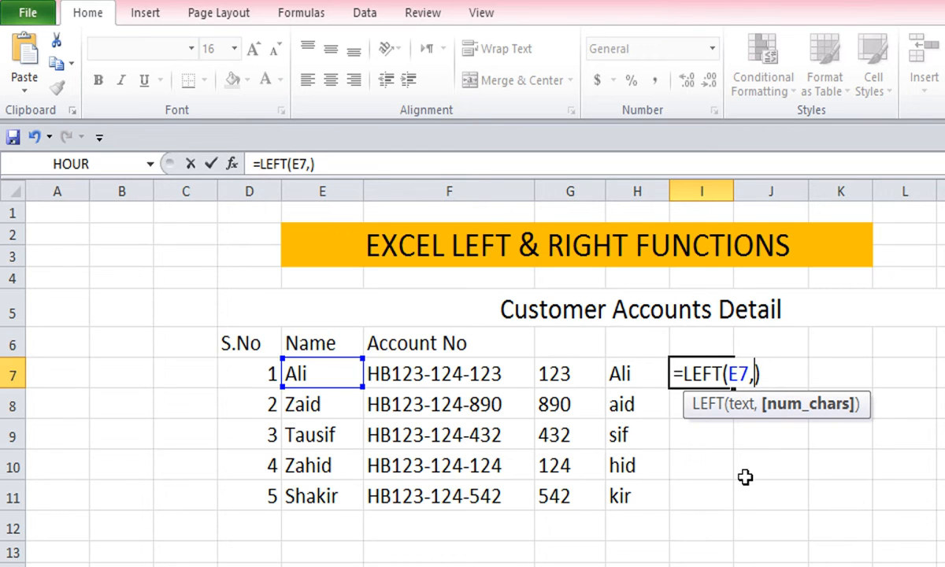
{"action": "type", "text": "3"}
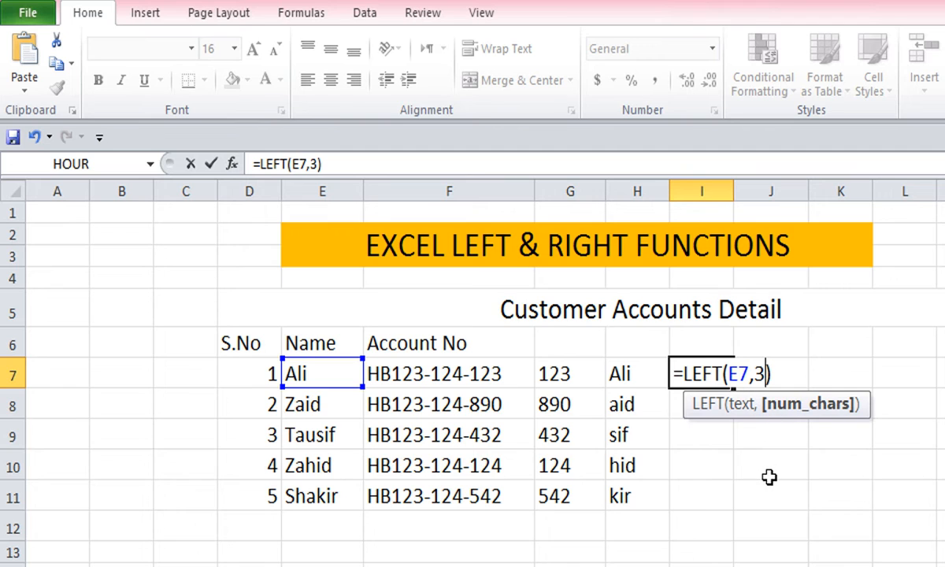
{"action": "key", "text": "Return"}
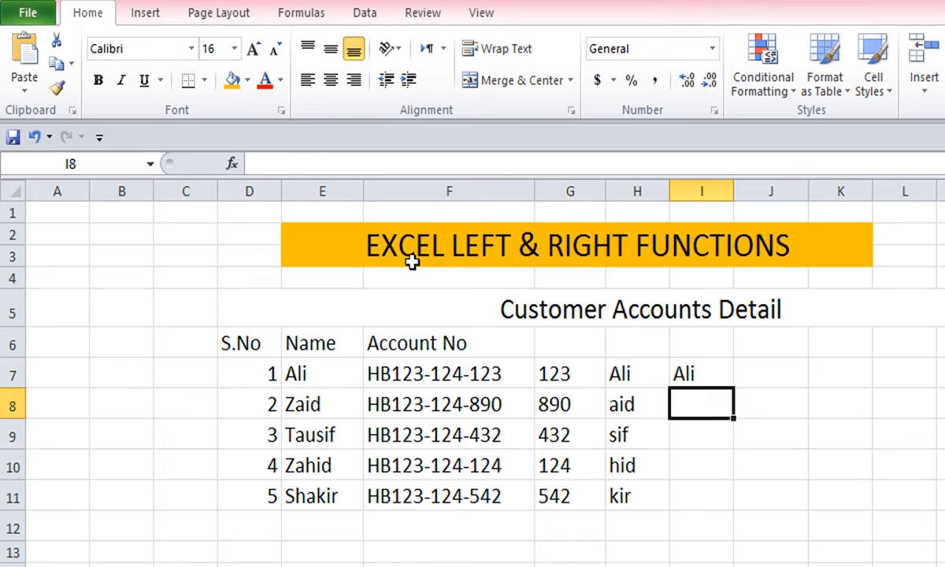
{"action": "left_click", "coordinate": [701, 374]}
{"action": "left_click_drag", "start_coordinate": [734, 388], "coordinate": [733, 499]}
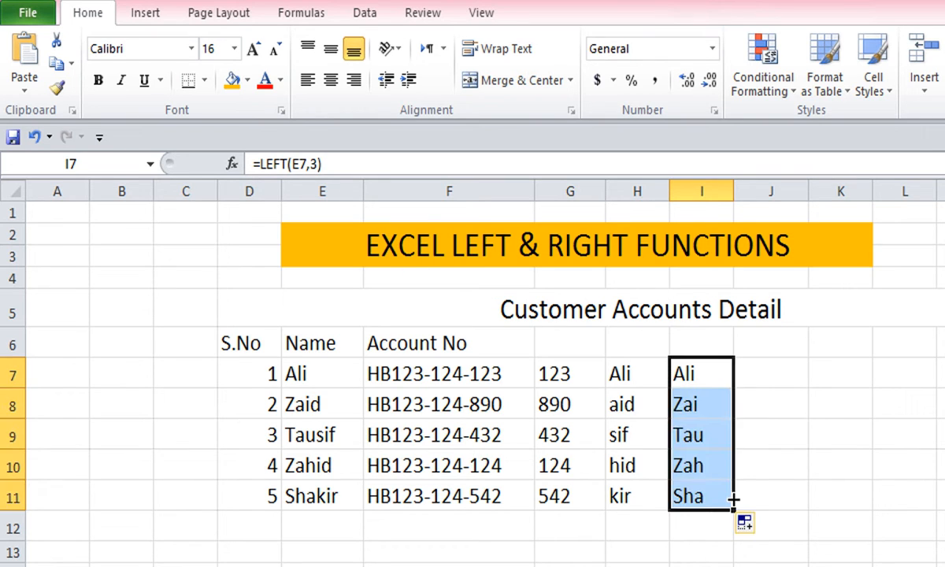
- Enter the formula =LEFT(F7,9) in J7 to extract the first 9 characters of the first account number
{"action": "left_click", "coordinate": [777, 379]}
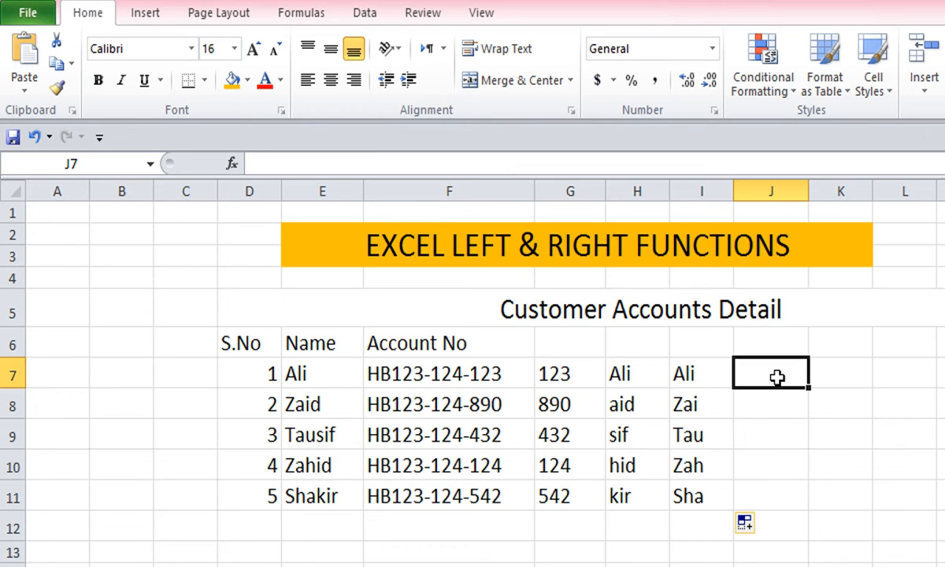
{"action": "type", "text": "=le"}
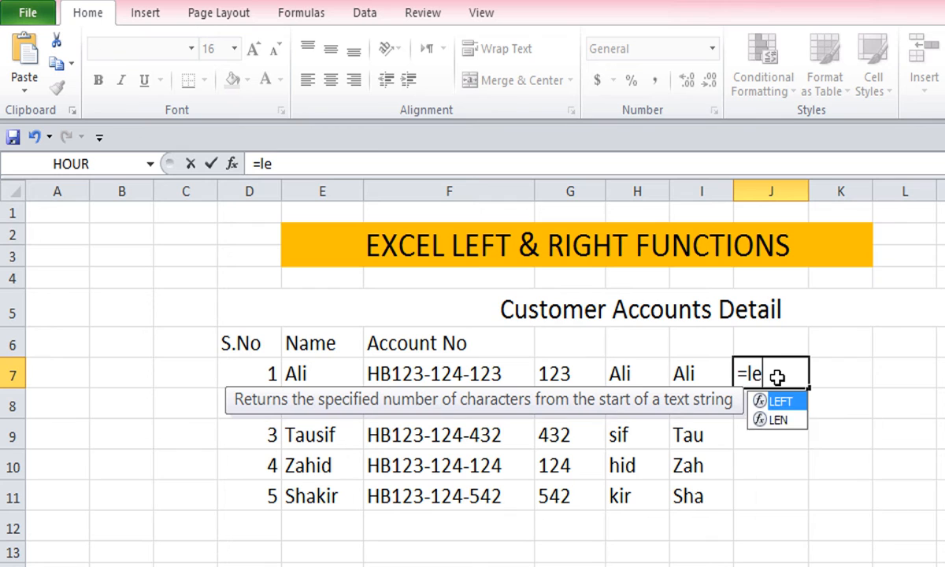
{"action": "type", "text": "ft("}
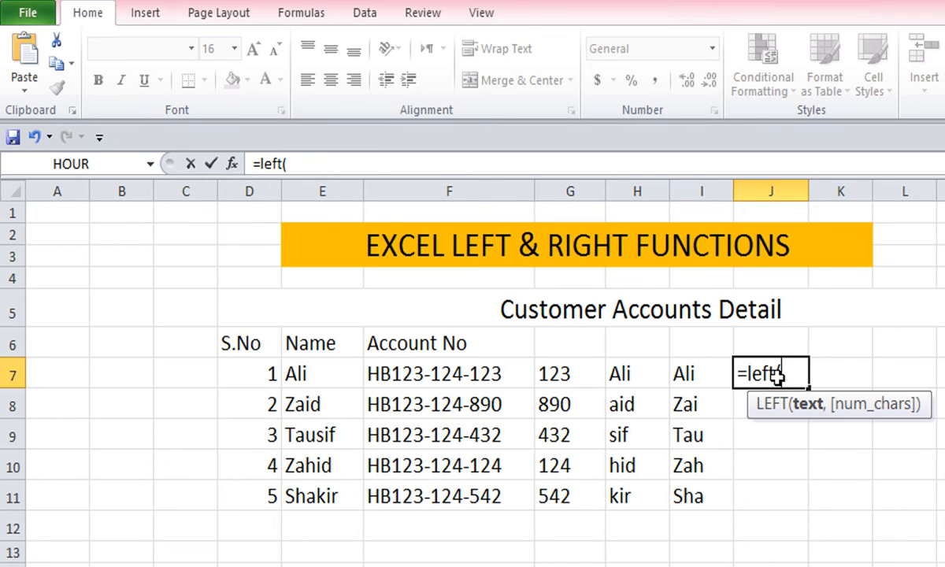
{"action": "left_click", "coordinate": [475, 375]}
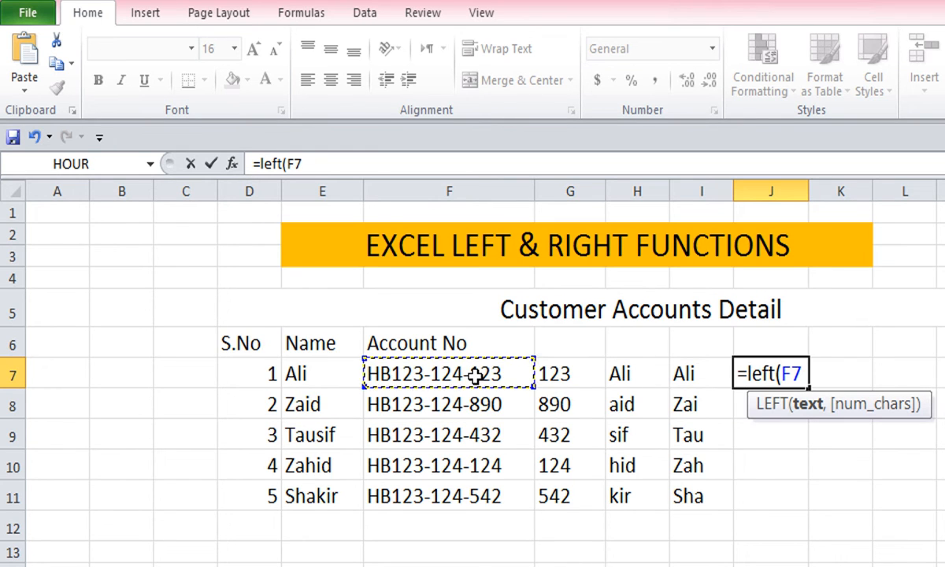
{"action": "type", "text": ","}
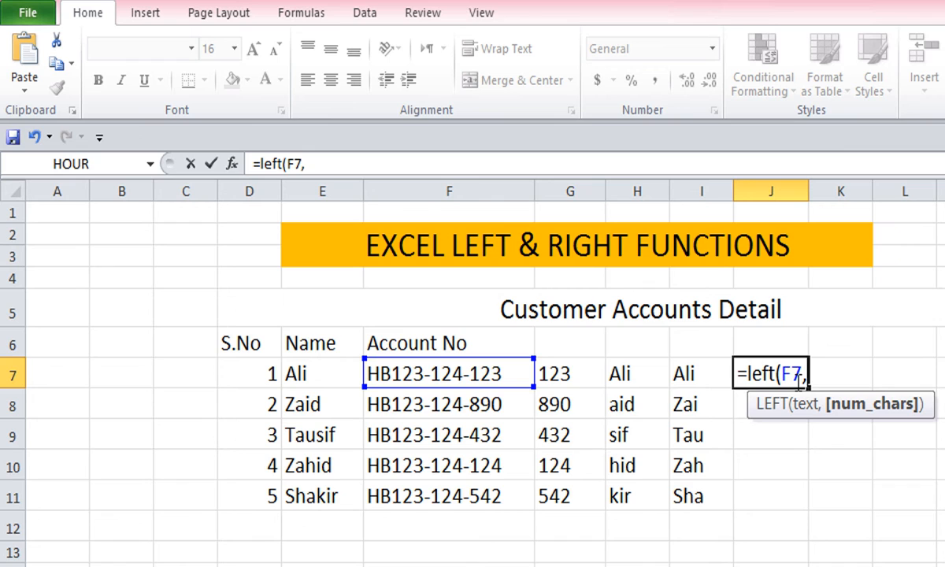
{"action": "type", "text": "9)"}
{"action": "key", "text": "Return"}
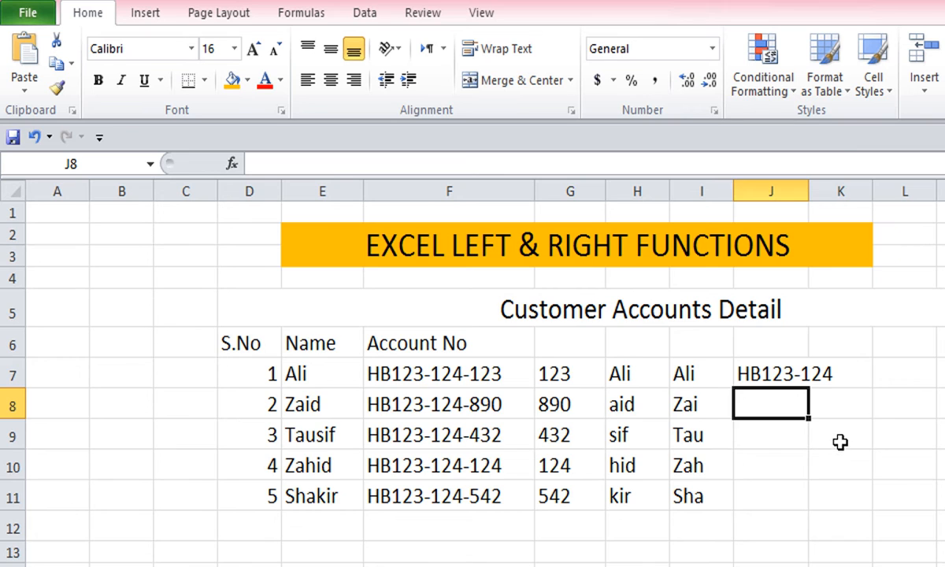
- Autofit the width of column J and fill the LEFT formula from J7 down through J11
{"action": "double_click", "coordinate": [809, 192]}
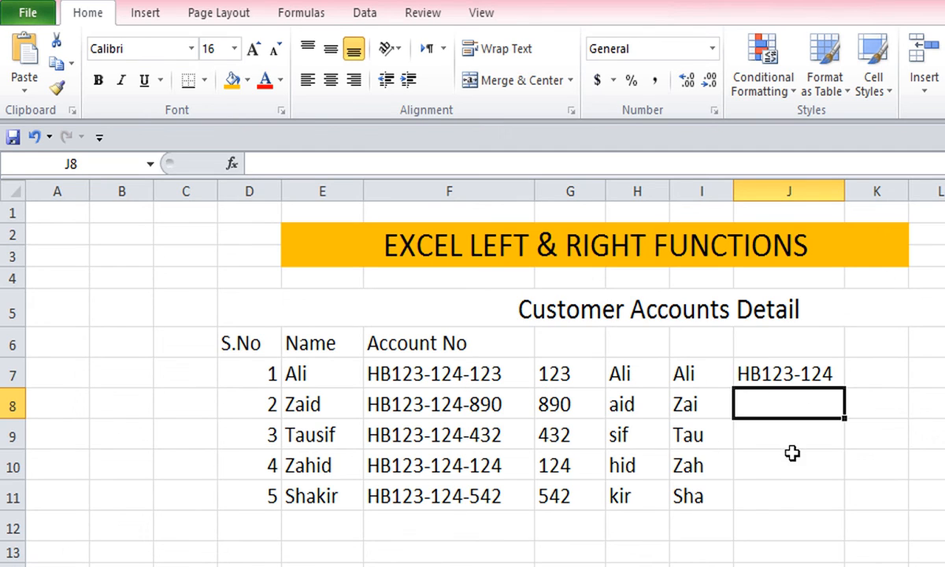
{"action": "left_click", "coordinate": [797, 374]}
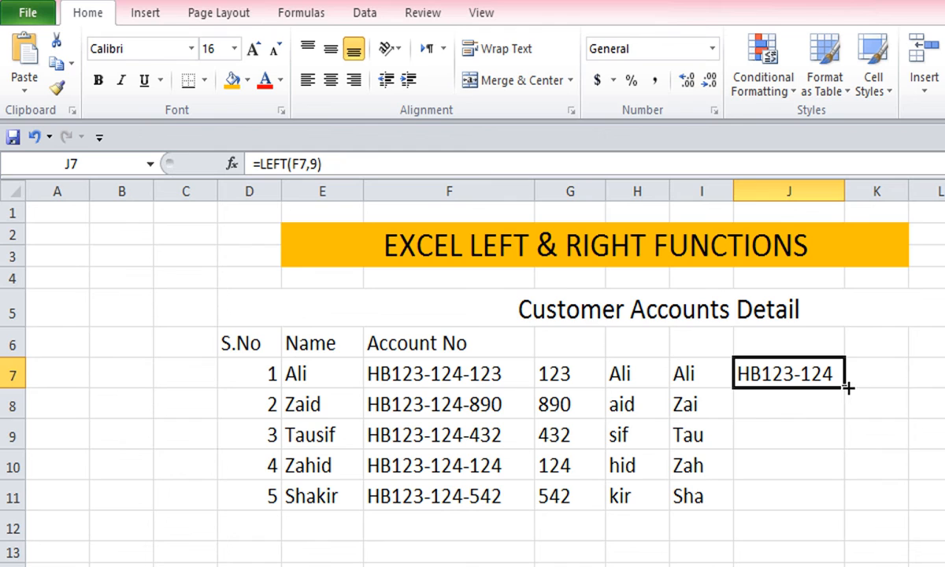
{"action": "left_click_drag", "start_coordinate": [845, 386], "coordinate": [843, 500]}
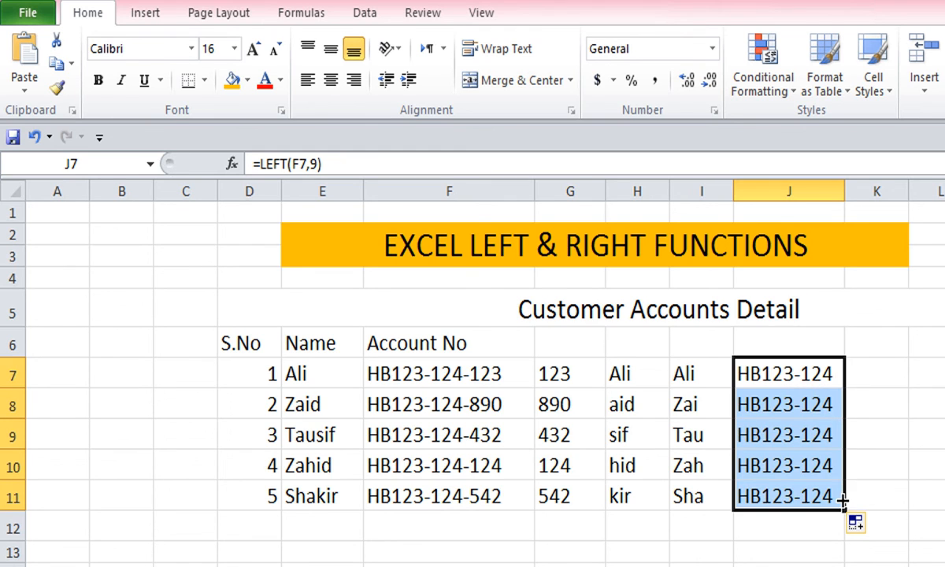
{"action": "left_click", "coordinate": [856, 440]}
{"action": "left_click", "coordinate": [577, 561]}
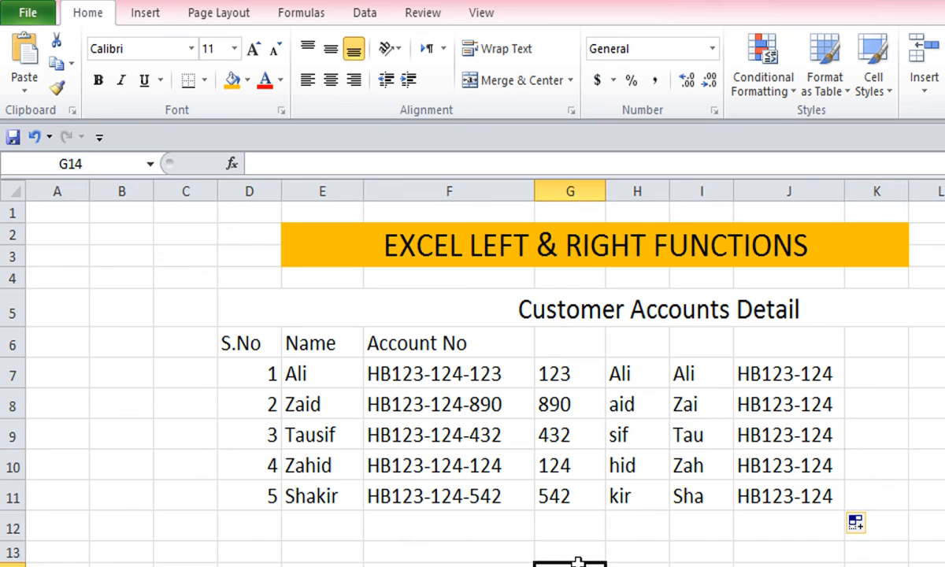